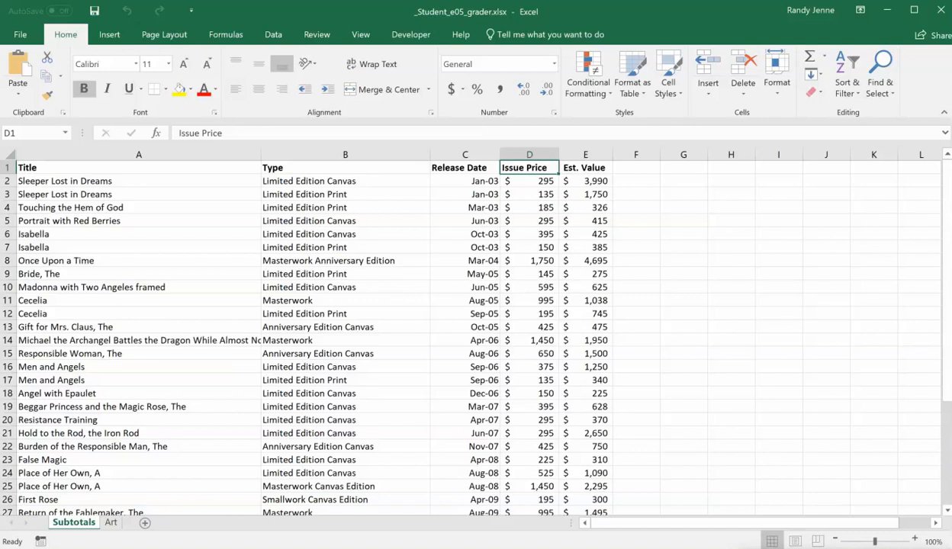
Sort the Subtotals sheet data by Type and then by Title, both in A to Z order
{"action": "left_click", "coordinate": [274, 38]}
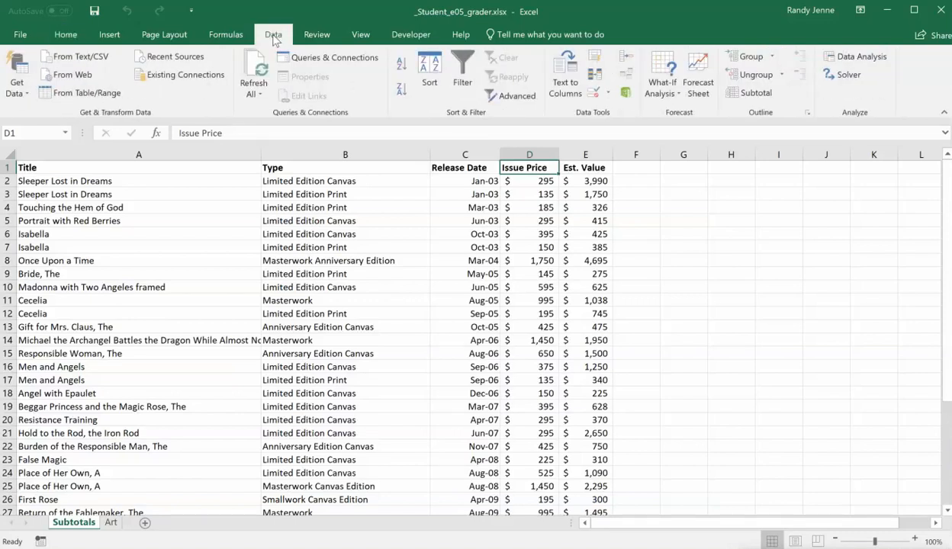
{"action": "left_click", "coordinate": [432, 68]}
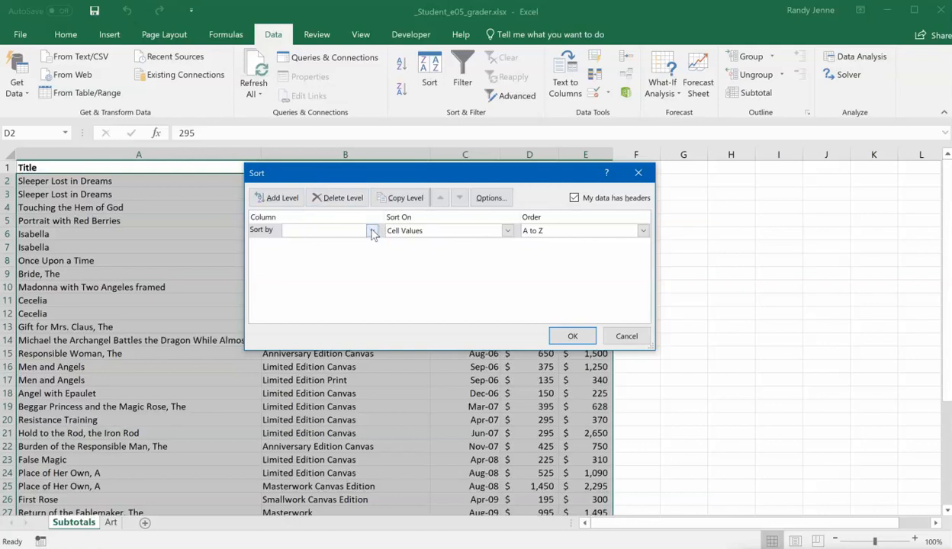
{"action": "left_click", "coordinate": [373, 231]}
{"action": "left_click", "coordinate": [308, 247]}
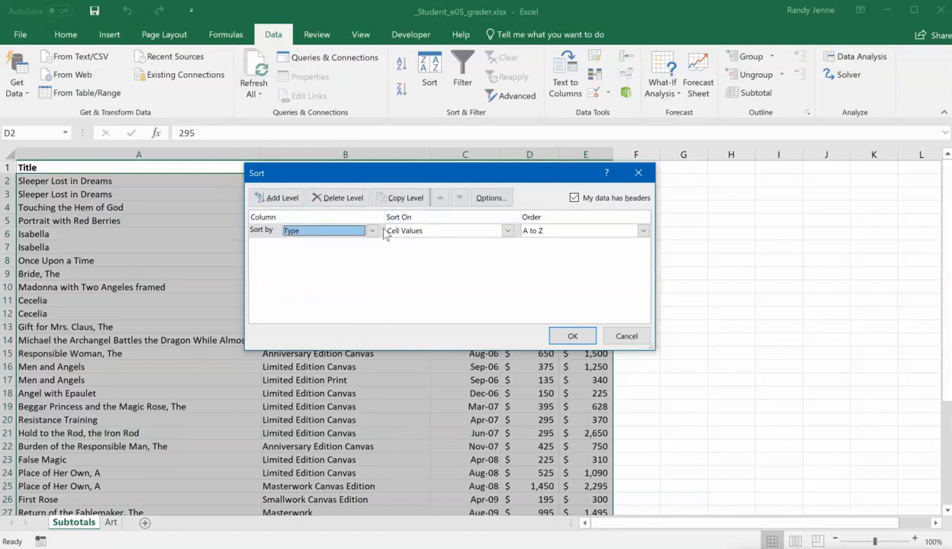
{"action": "left_click", "coordinate": [278, 198]}
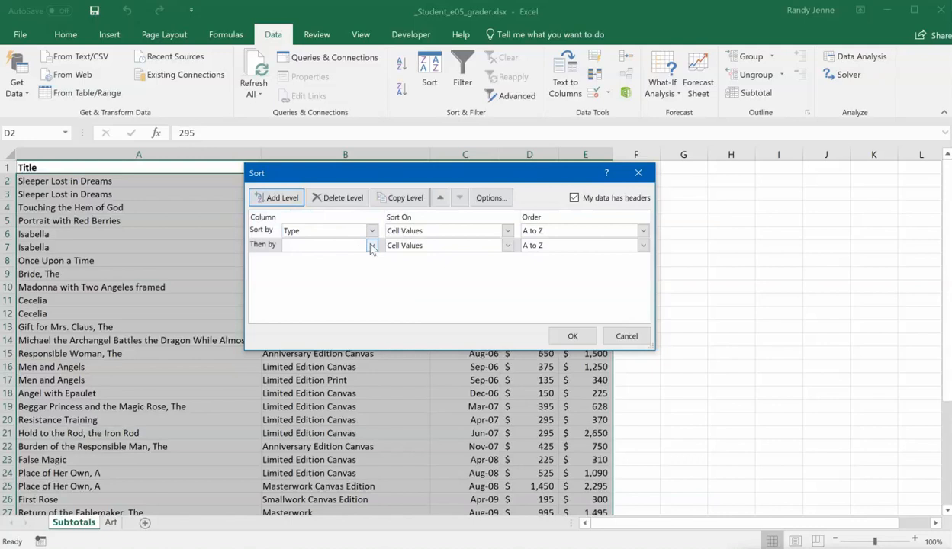
{"action": "left_click", "coordinate": [372, 246]}
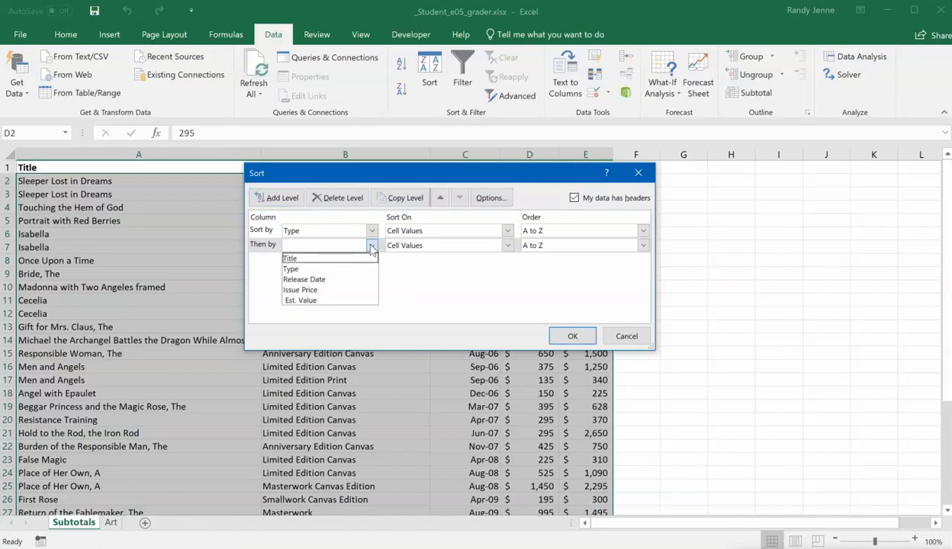
{"action": "left_click", "coordinate": [308, 259]}
{"action": "left_click", "coordinate": [571, 335]}
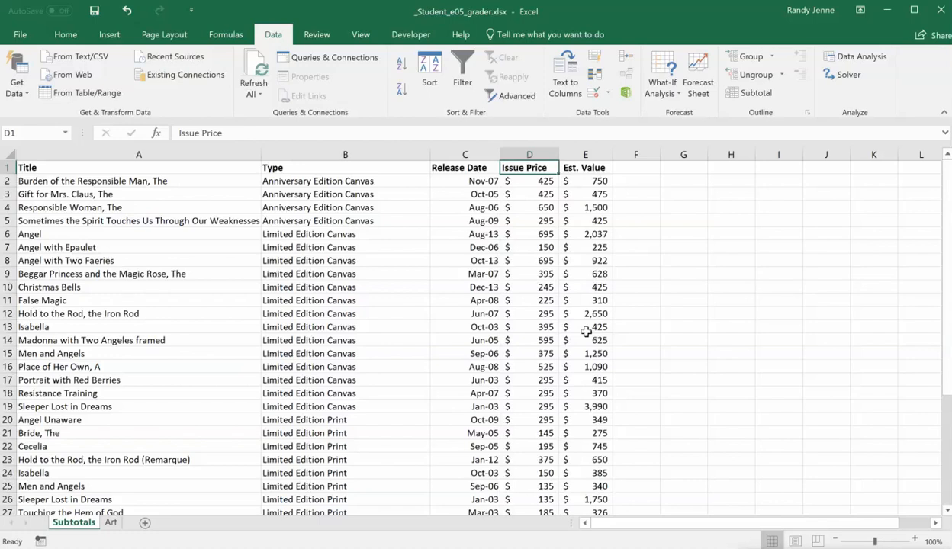
Add subtotals at each change in Type, using the Max function on Issue Price and Est. Value
{"action": "left_click", "coordinate": [755, 93]}
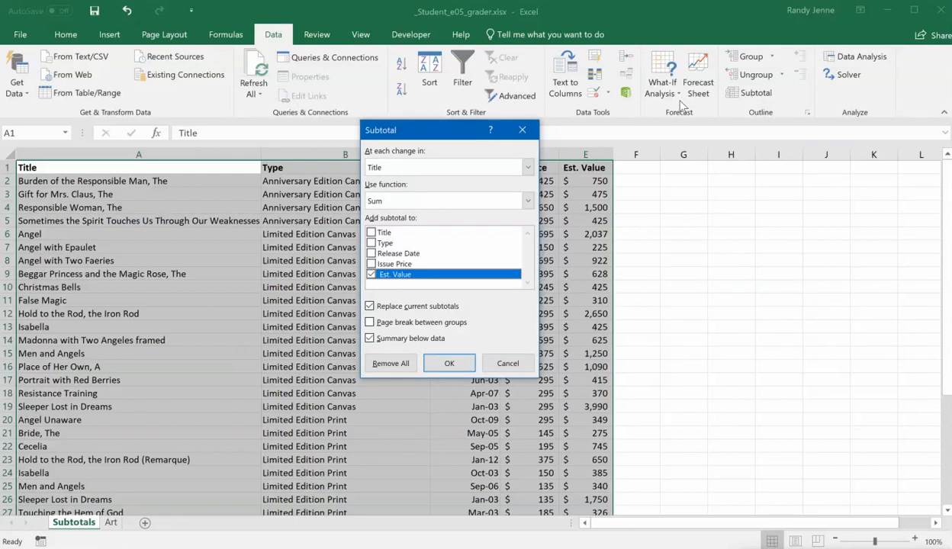
{"action": "left_click", "coordinate": [527, 169]}
{"action": "left_click", "coordinate": [385, 190]}
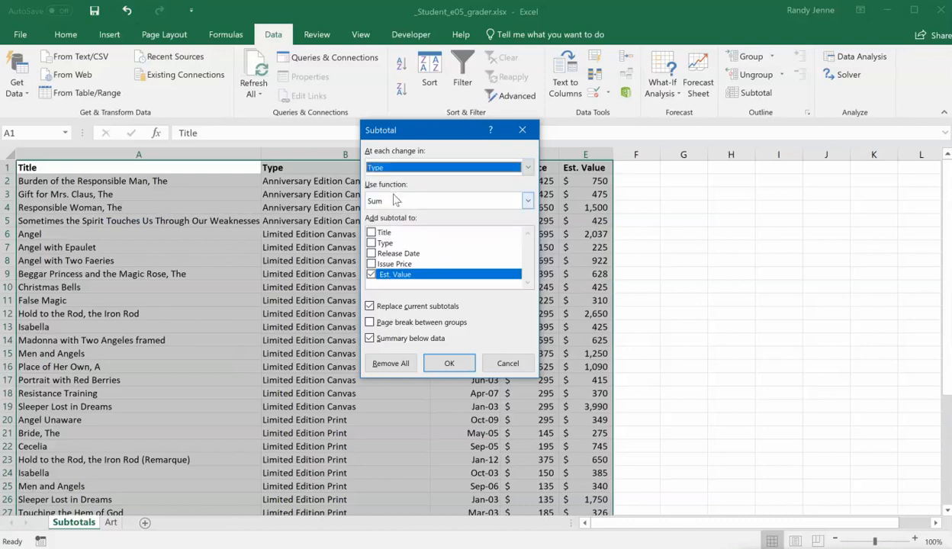
{"action": "left_click", "coordinate": [527, 201]}
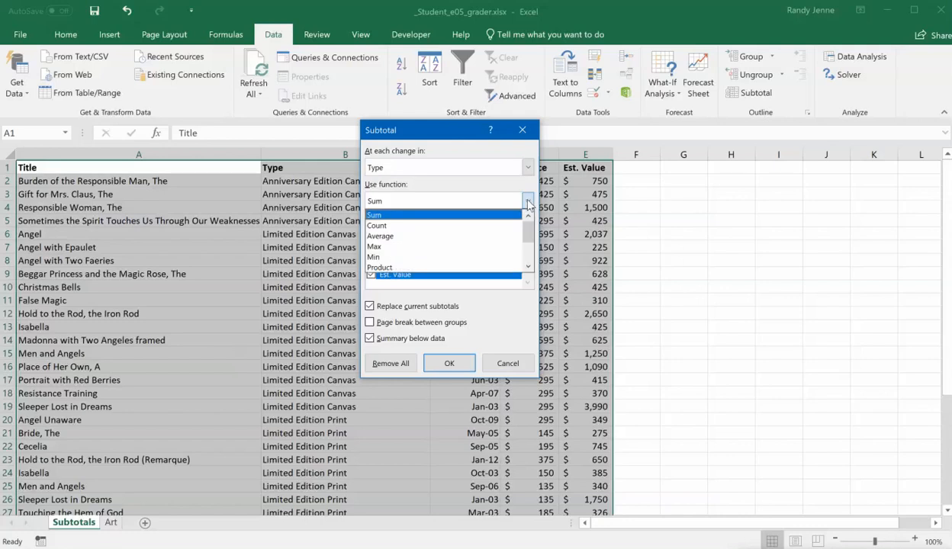
{"action": "left_click", "coordinate": [391, 248]}
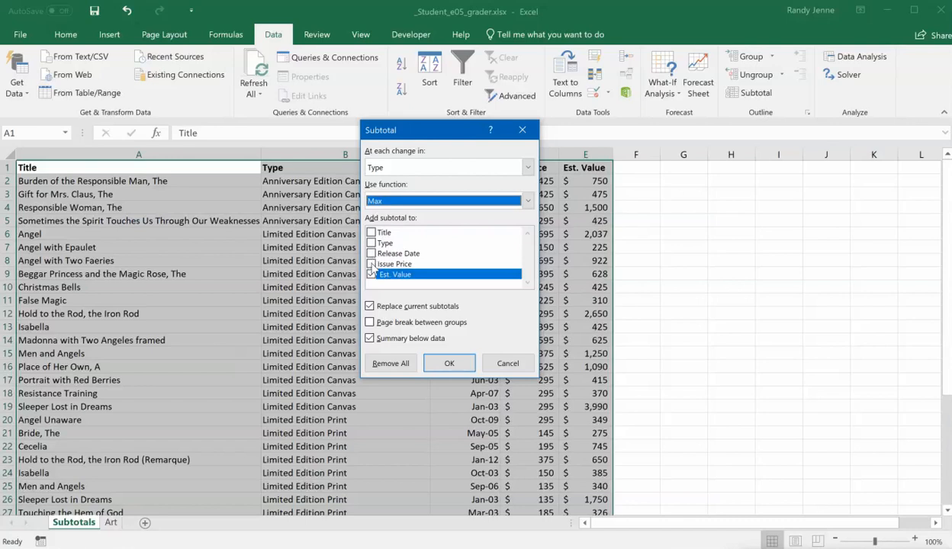
{"action": "left_click", "coordinate": [371, 264]}
{"action": "left_click", "coordinate": [450, 363]}
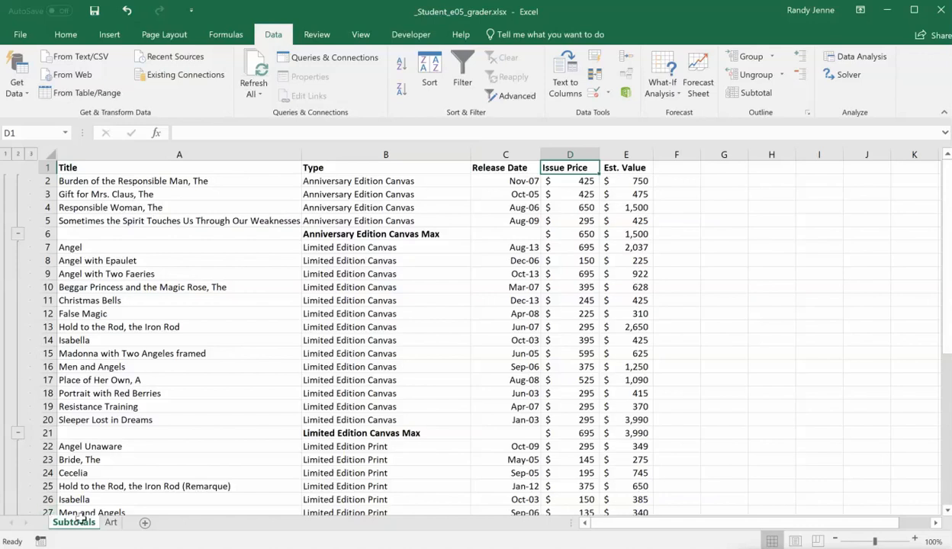
Create a PivotTable on a new worksheet from the Art sheet's data range A1:F37
{"action": "left_click", "coordinate": [112, 523]}
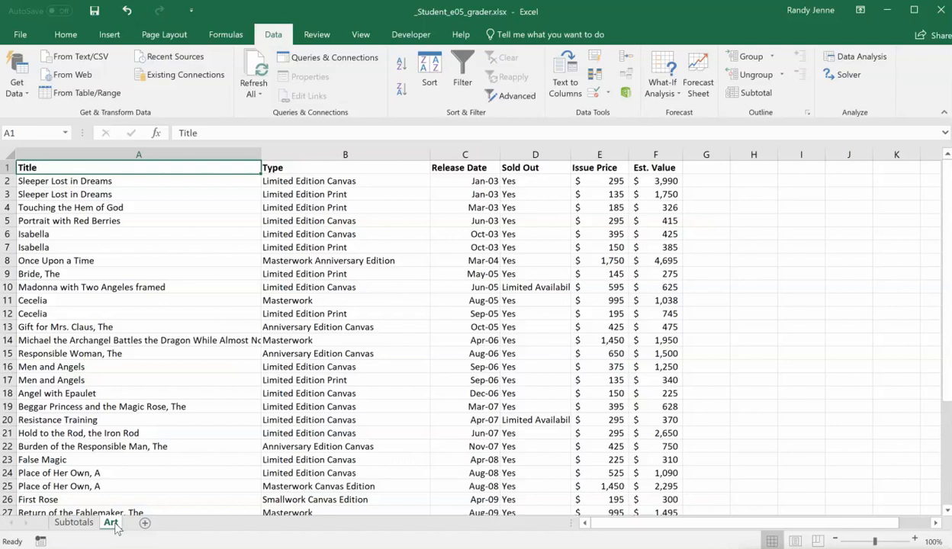
{"action": "left_click", "coordinate": [108, 35]}
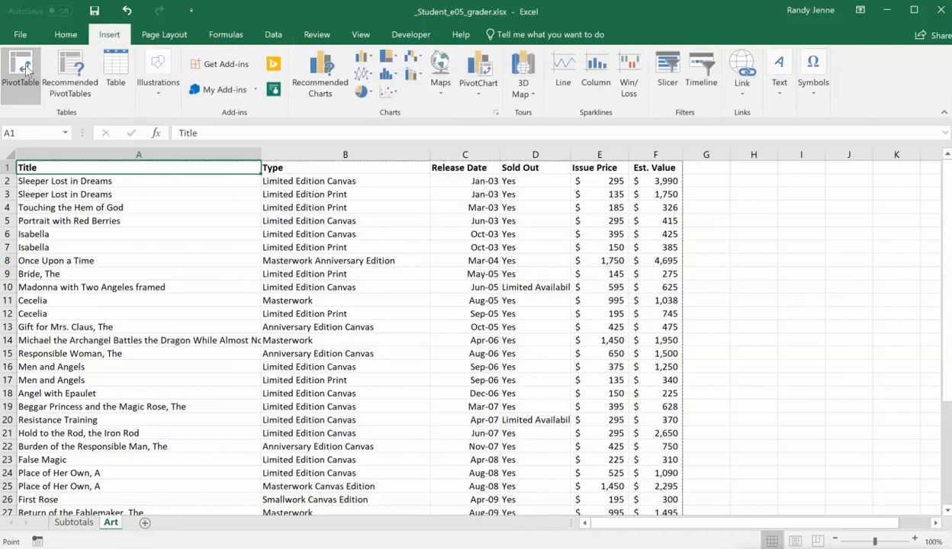
{"action": "left_click", "coordinate": [25, 68]}
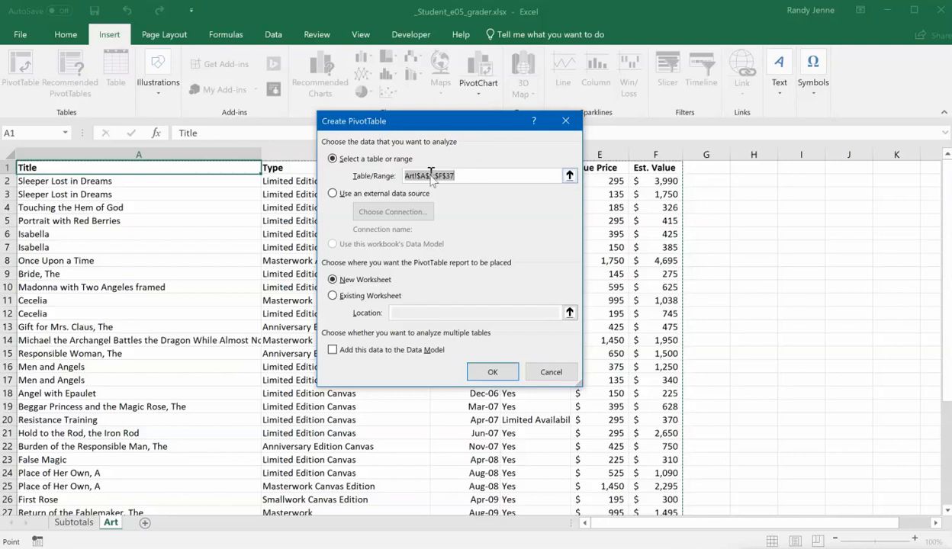
{"action": "left_click", "coordinate": [497, 373]}
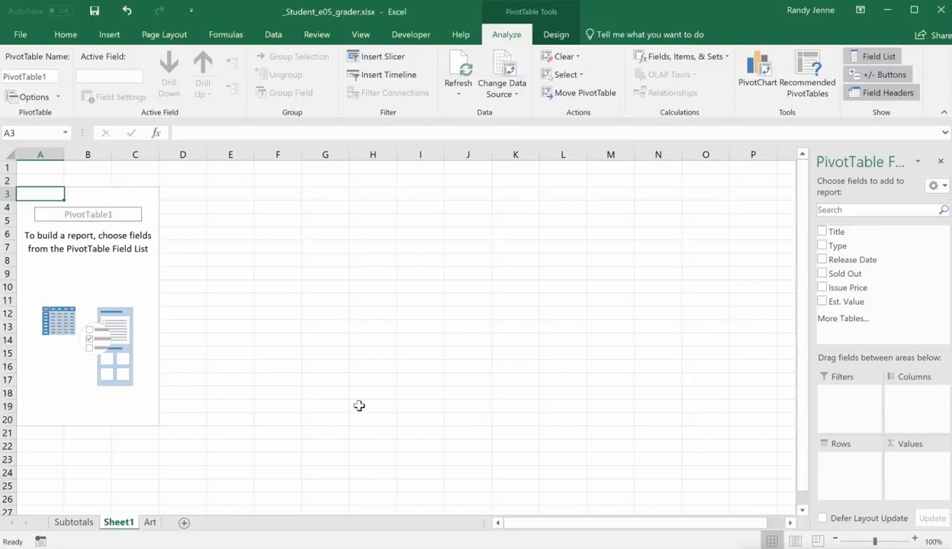
Rename the new PivotTable worksheet as Sold Out
{"action": "right_click", "coordinate": [128, 522]}
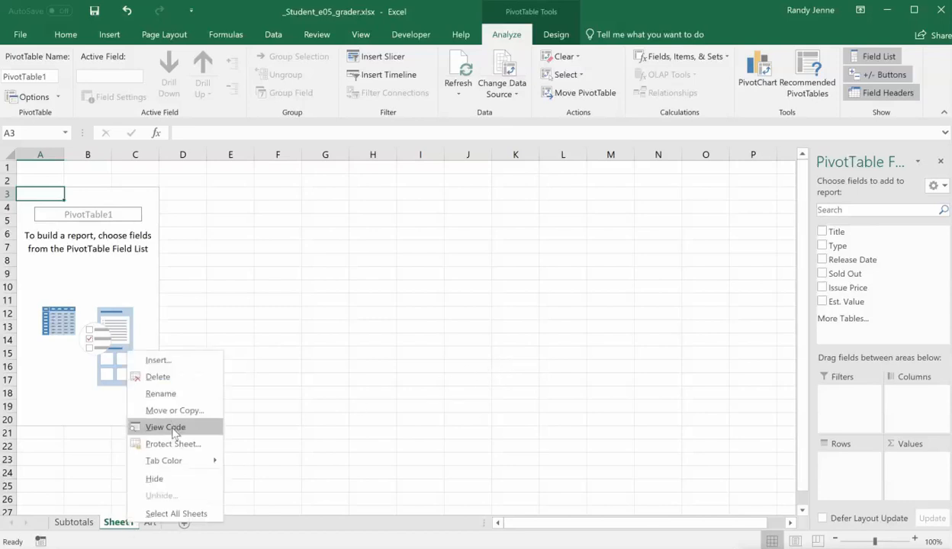
{"action": "left_click", "coordinate": [174, 396]}
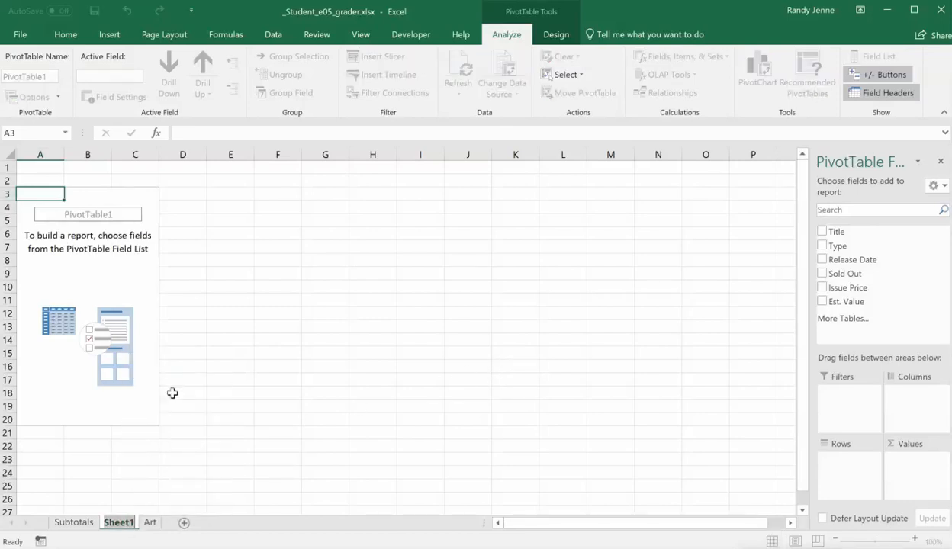
{"action": "type", "text": "Sold Out"}
{"action": "key", "text": "Return"}
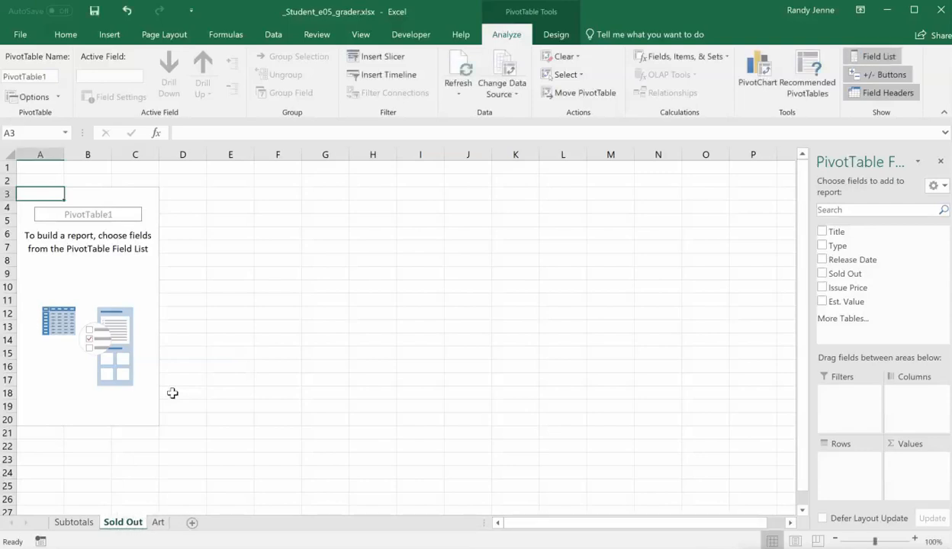
Name the PivotTable Average Price by Type
{"action": "left_click", "coordinate": [27, 76]}
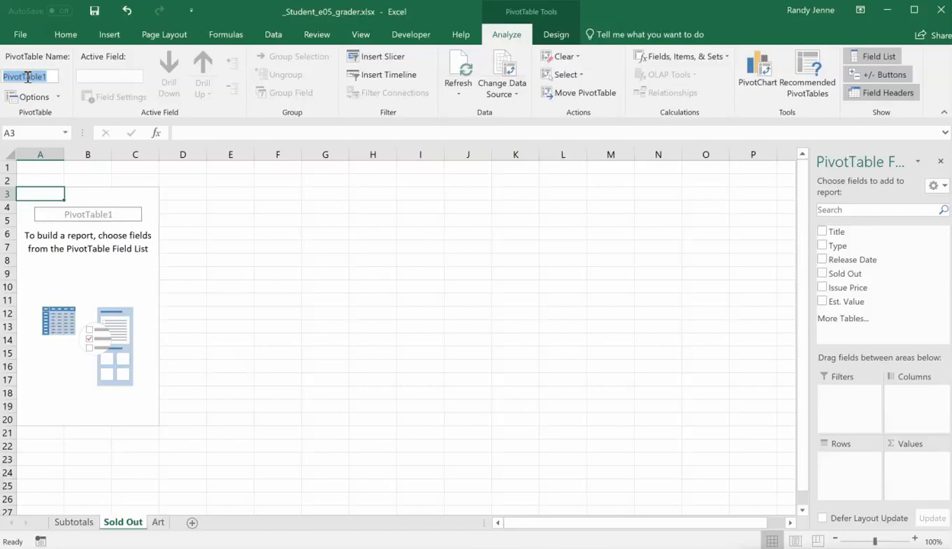
{"action": "type", "text": "Average P"}
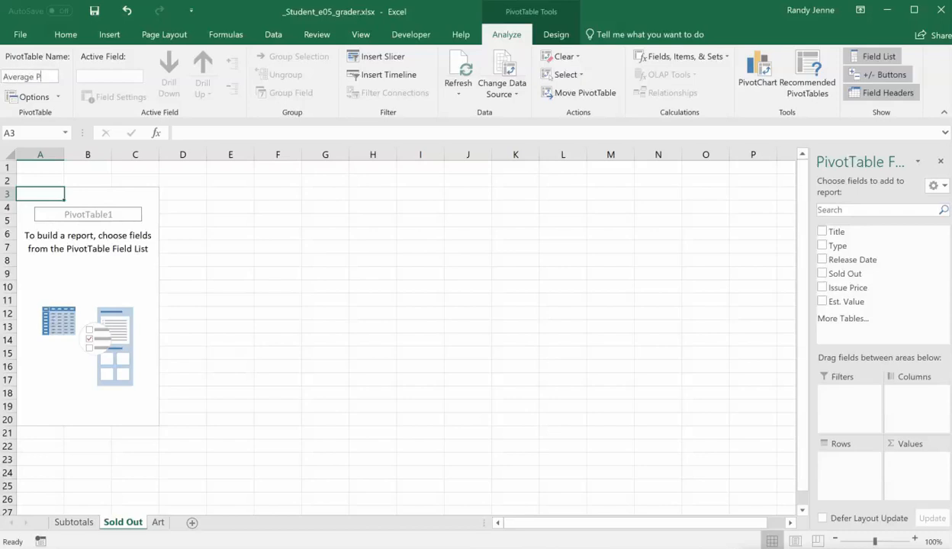
{"action": "type", "text": "rice by Type"}
{"action": "key", "text": "Return"}
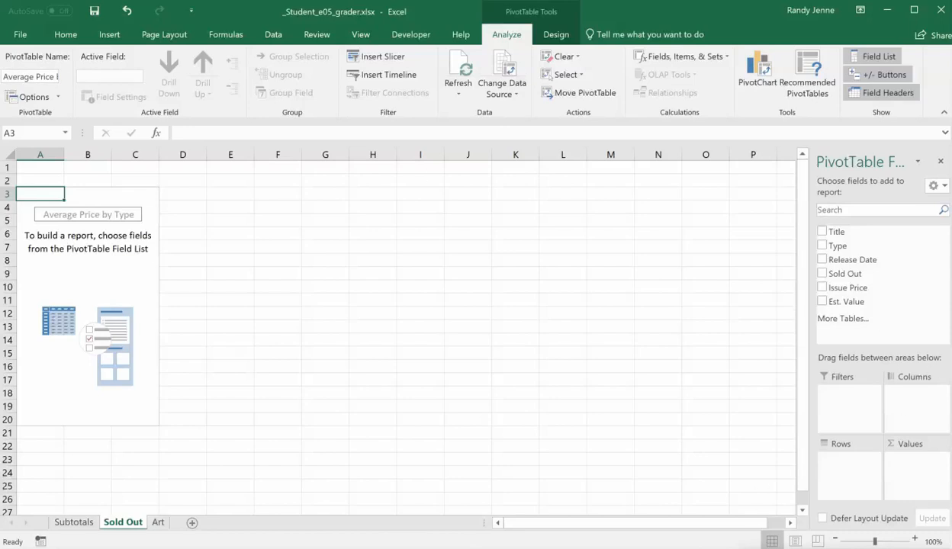
Add Type to the PivotTable's rows and Issue Price and Est. Value to its values
{"action": "left_click", "coordinate": [823, 247]}
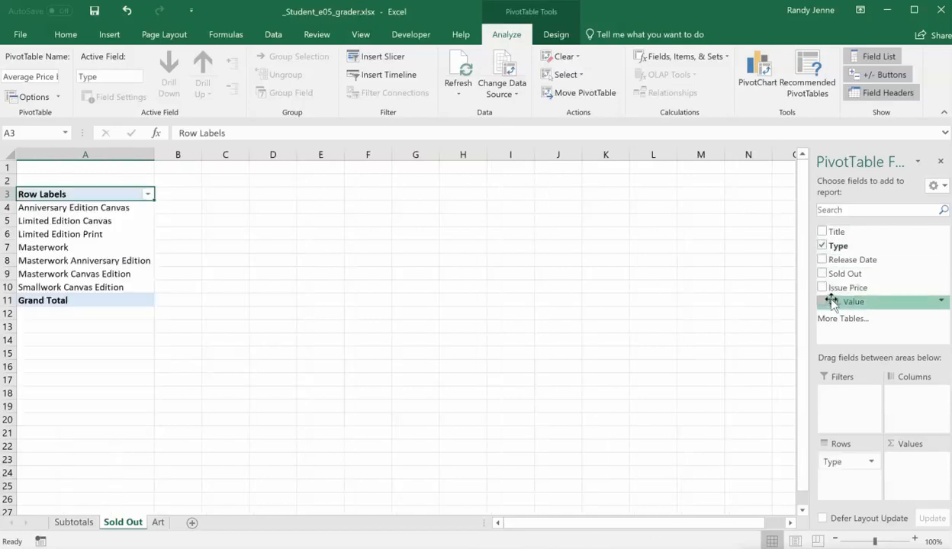
{"action": "left_click", "coordinate": [822, 289]}
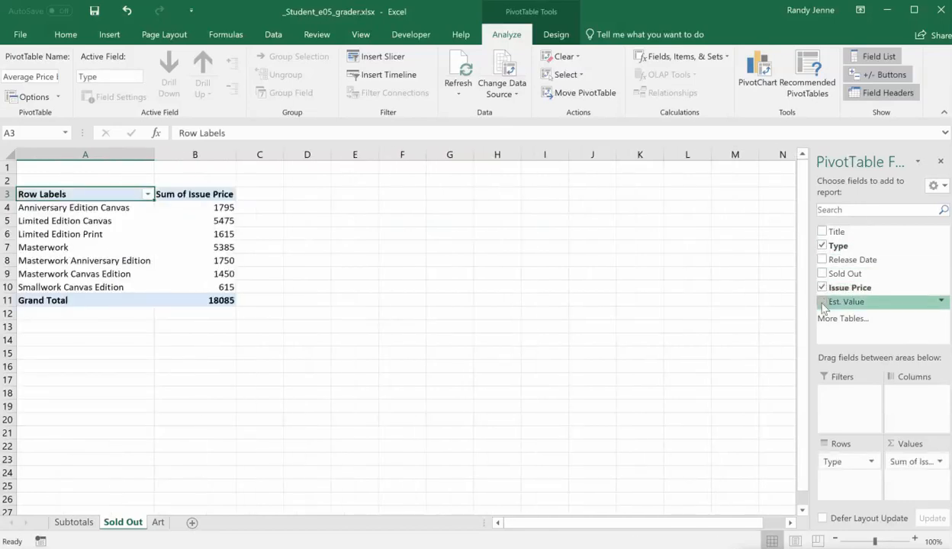
{"action": "left_click", "coordinate": [823, 303]}
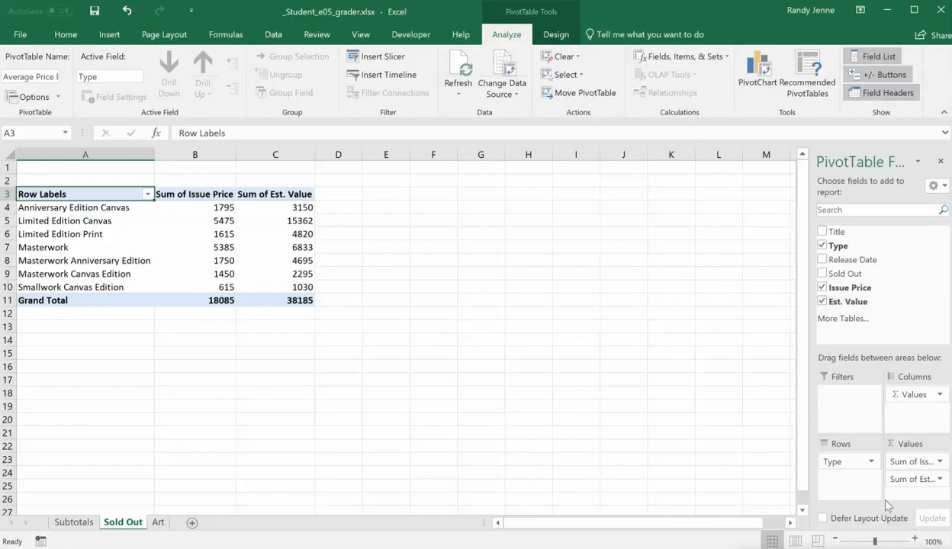
Summarize the PivotTable's Issue Price field by Average, with the custom name Average of Issue Price
{"action": "left_click_drag", "start_coordinate": [807, 357], "coordinate": [748, 357]}
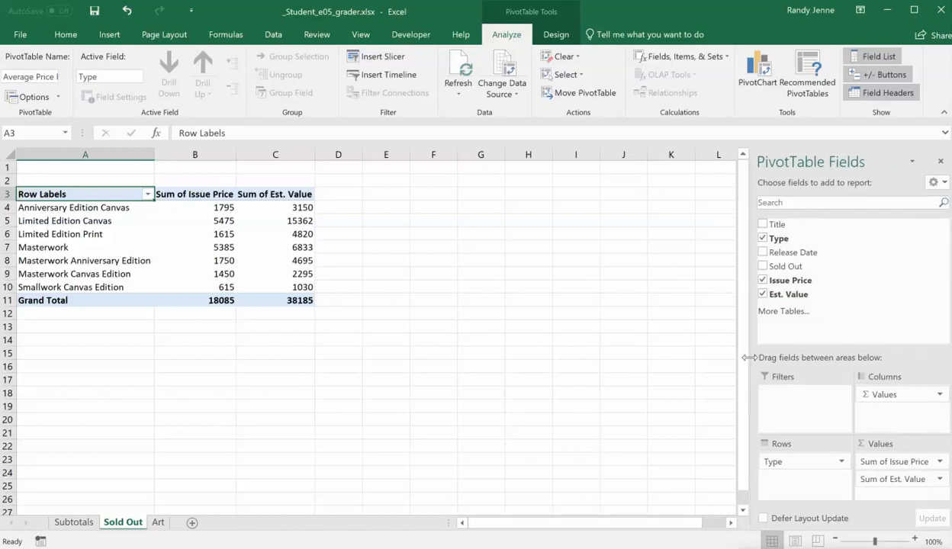
{"action": "left_click", "coordinate": [941, 463]}
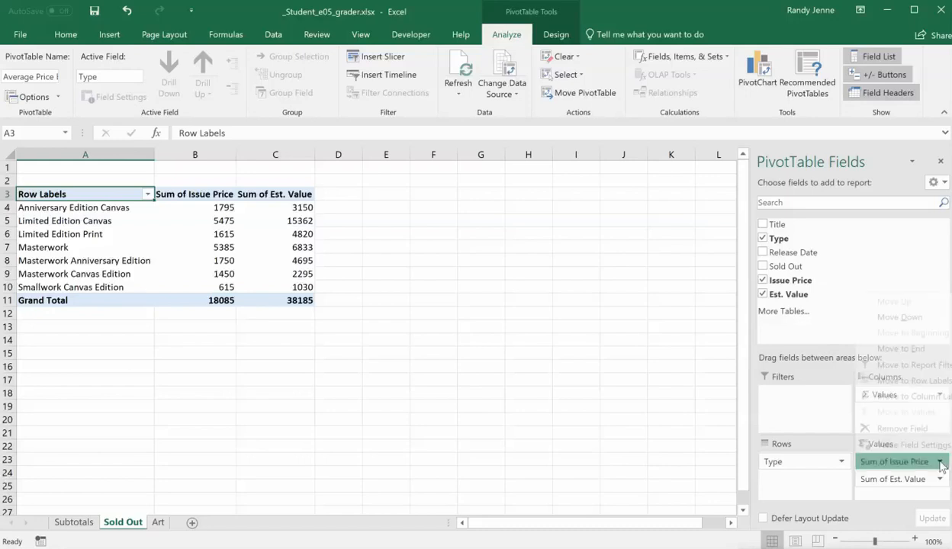
{"action": "left_click", "coordinate": [906, 447]}
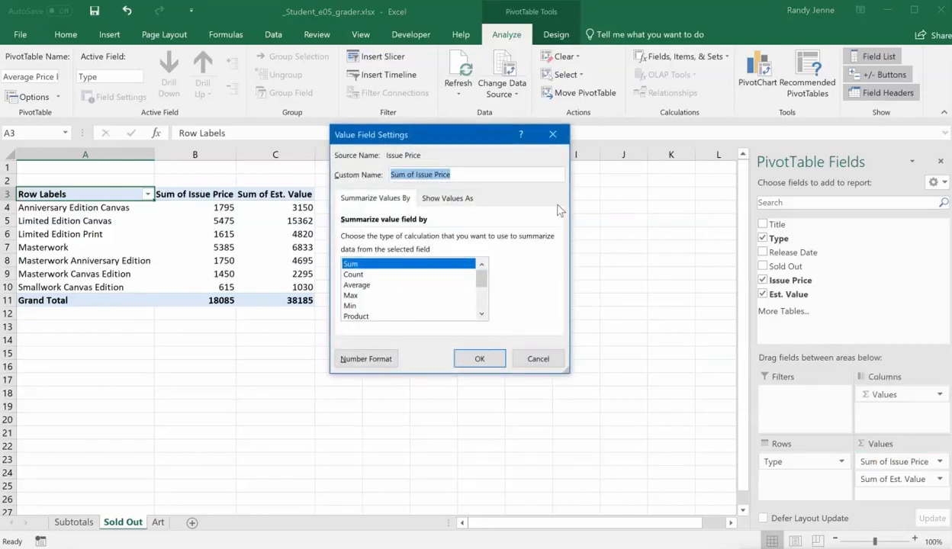
{"action": "double_click", "coordinate": [411, 174]}
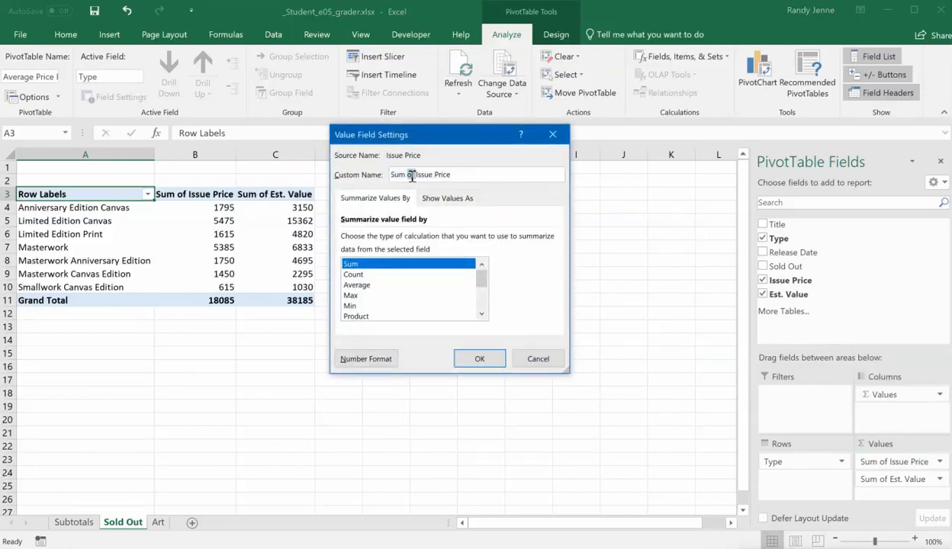
{"action": "key", "text": "Delete"}
{"action": "left_click", "coordinate": [370, 285]}
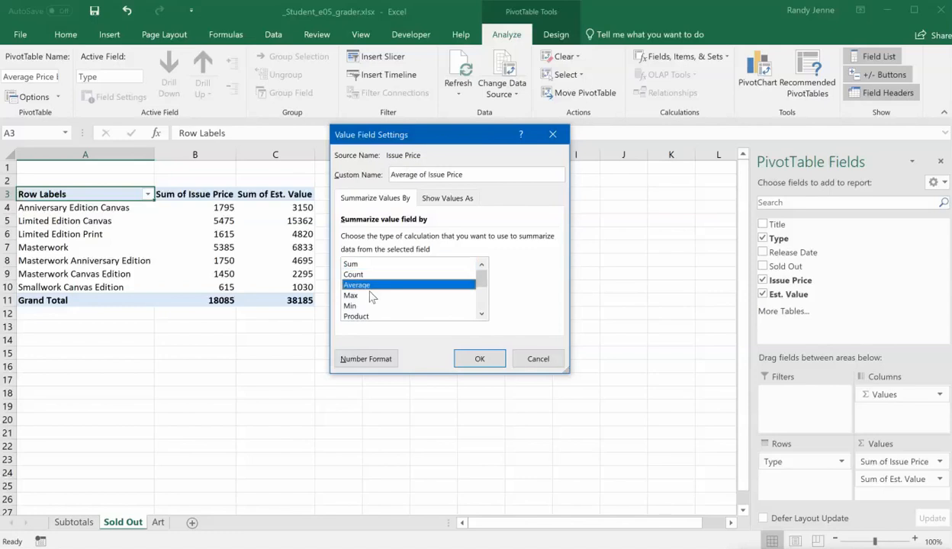
Format the averaged Issue Price field as Currency with zero decimal places and apply the field settings
{"action": "left_click", "coordinate": [363, 360]}
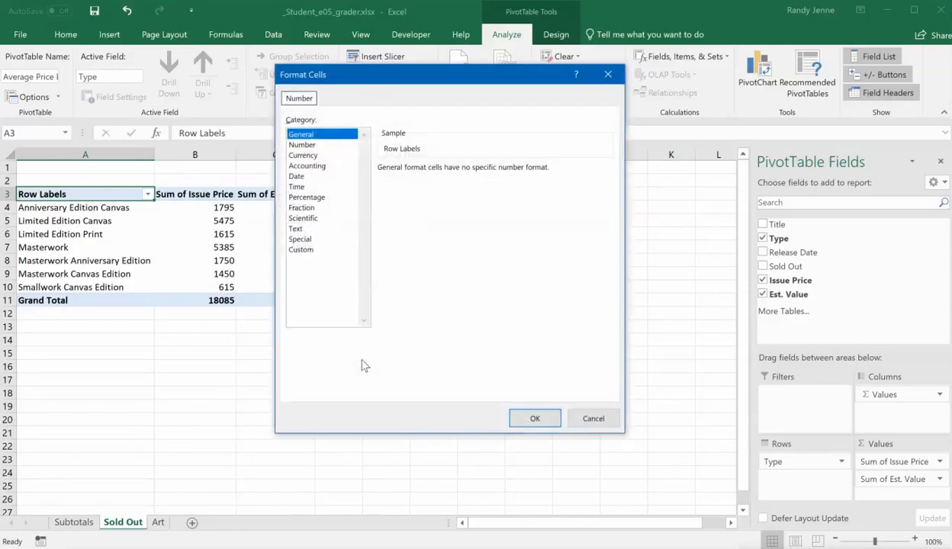
{"action": "left_click", "coordinate": [298, 155]}
{"action": "left_click", "coordinate": [469, 173]}
{"action": "left_click", "coordinate": [468, 173]}
{"action": "left_click", "coordinate": [532, 417]}
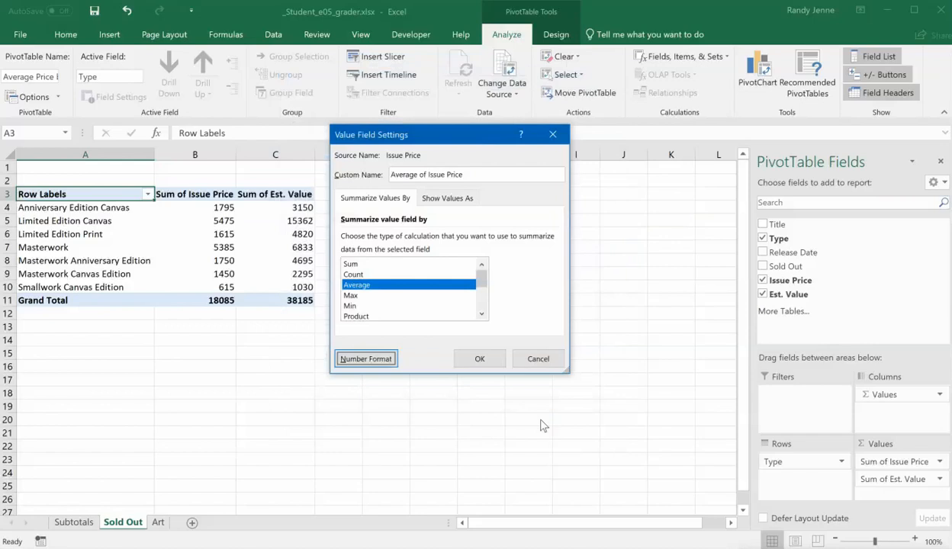
{"action": "left_click", "coordinate": [479, 358]}
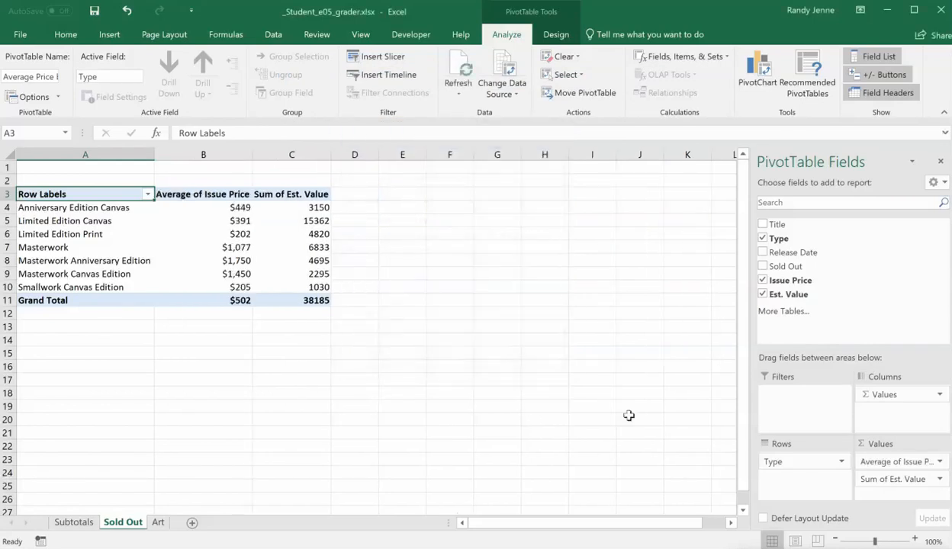
Summarize the PivotTable's Est. Value field by Average, with the custom name Average of Est. Value
{"action": "left_click", "coordinate": [941, 481]}
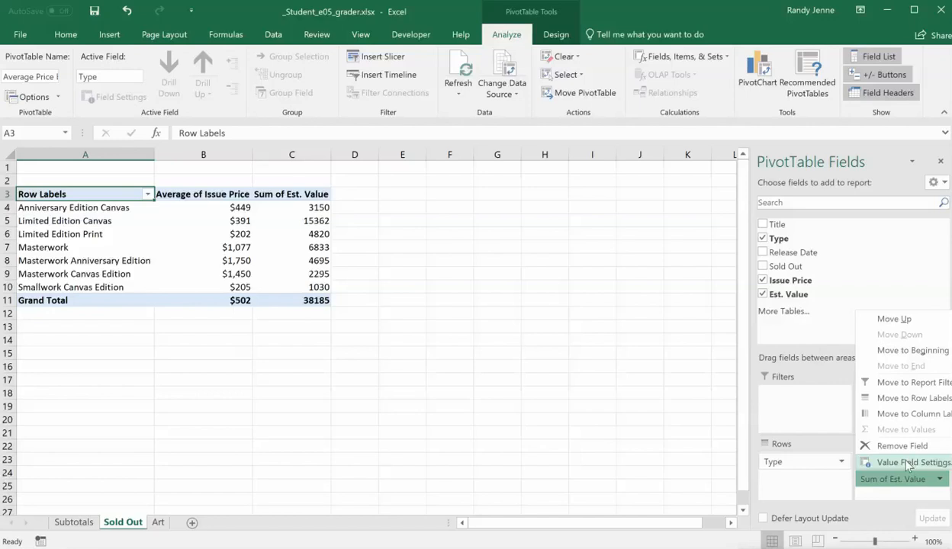
{"action": "left_click", "coordinate": [900, 461]}
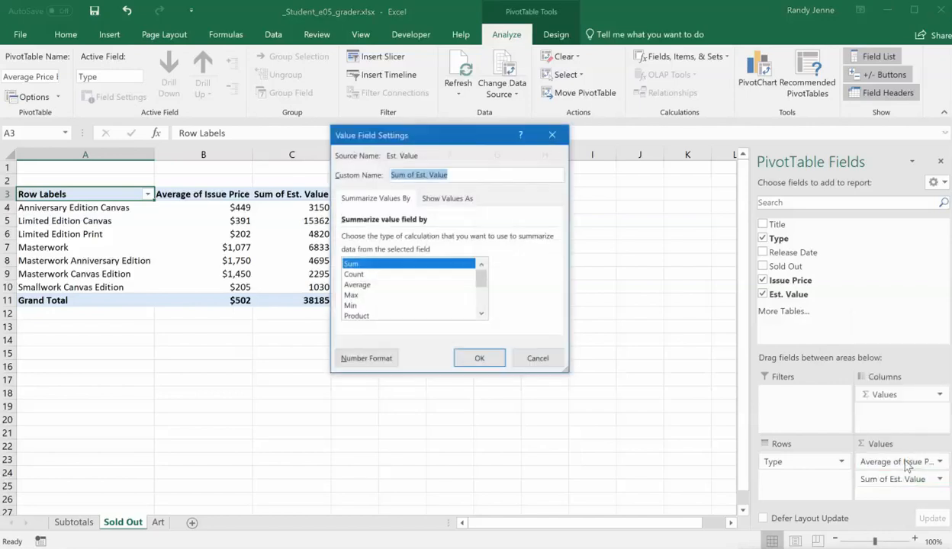
{"action": "left_click", "coordinate": [412, 175]}
{"action": "key", "text": "BackSpace"}
{"action": "key", "text": "BackSpace"}
{"action": "key", "text": "BackSpace"}
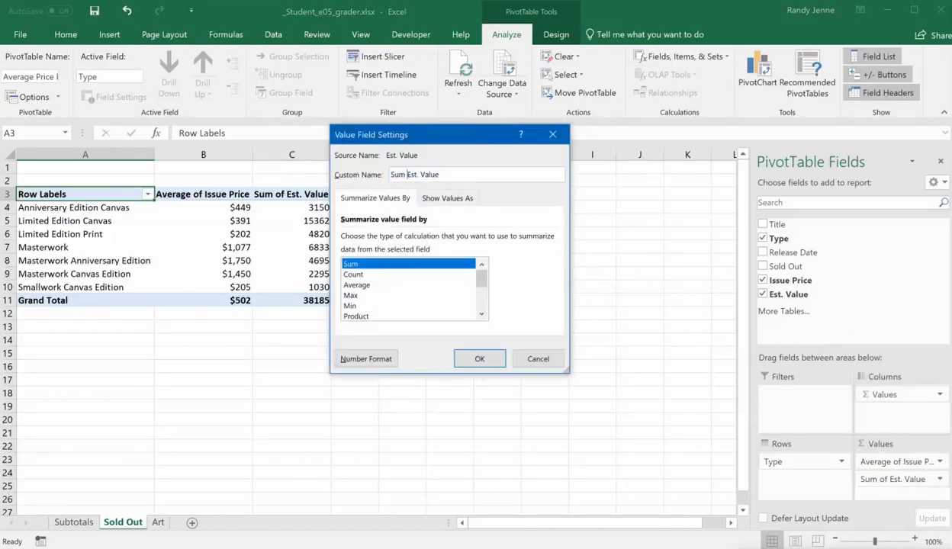
{"action": "left_click", "coordinate": [362, 285]}
Format the averaged Est. Value field as Currency with zero decimal places and apply the field settings
{"action": "left_click", "coordinate": [359, 358]}
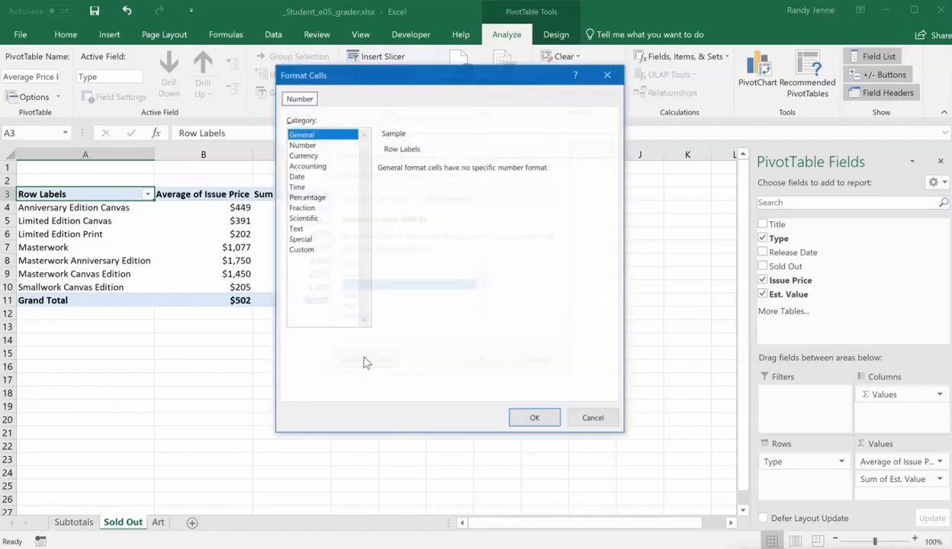
{"action": "left_click", "coordinate": [303, 156]}
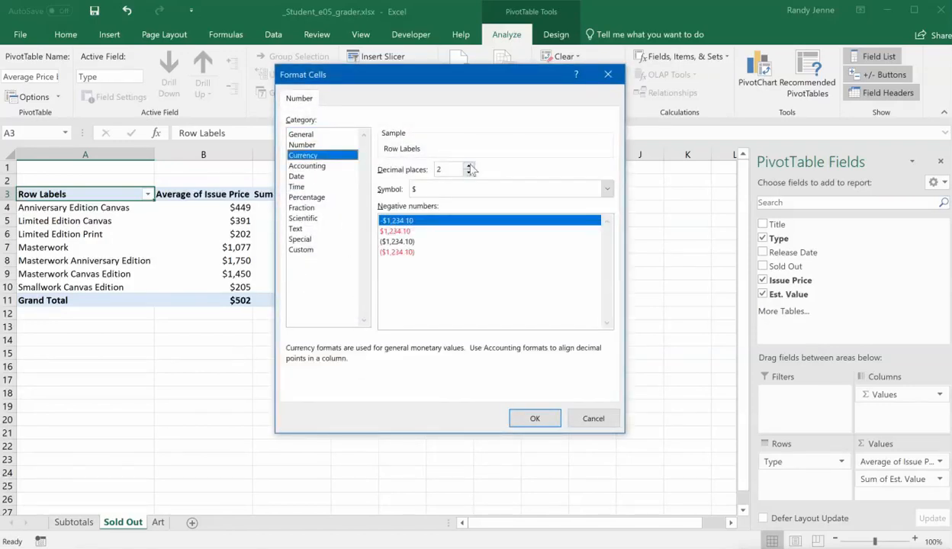
{"action": "left_click", "coordinate": [469, 173]}
{"action": "left_click", "coordinate": [469, 174]}
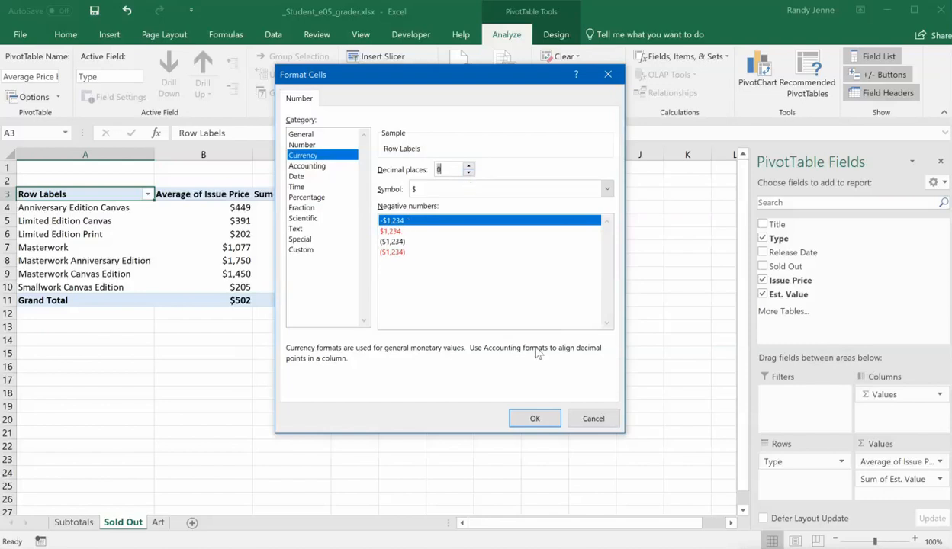
{"action": "left_click", "coordinate": [534, 419]}
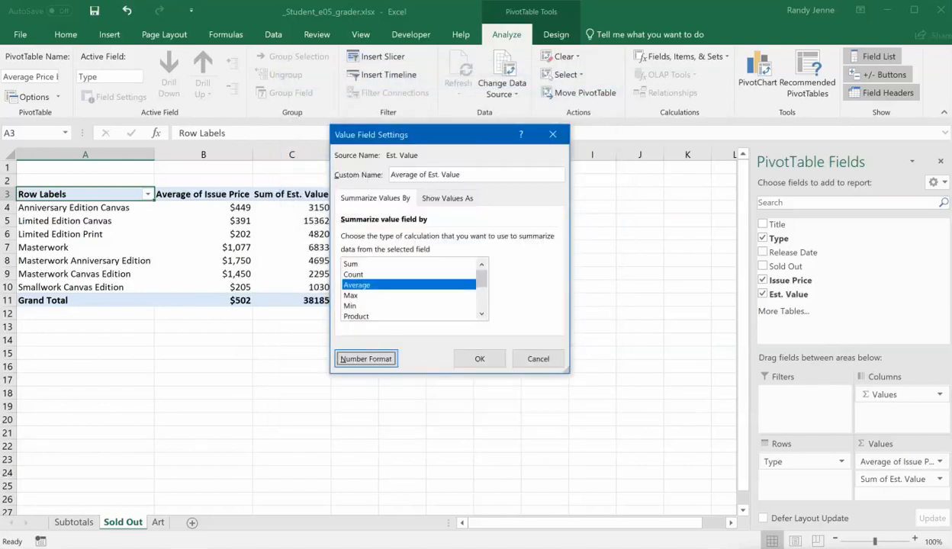
{"action": "left_click", "coordinate": [481, 358]}
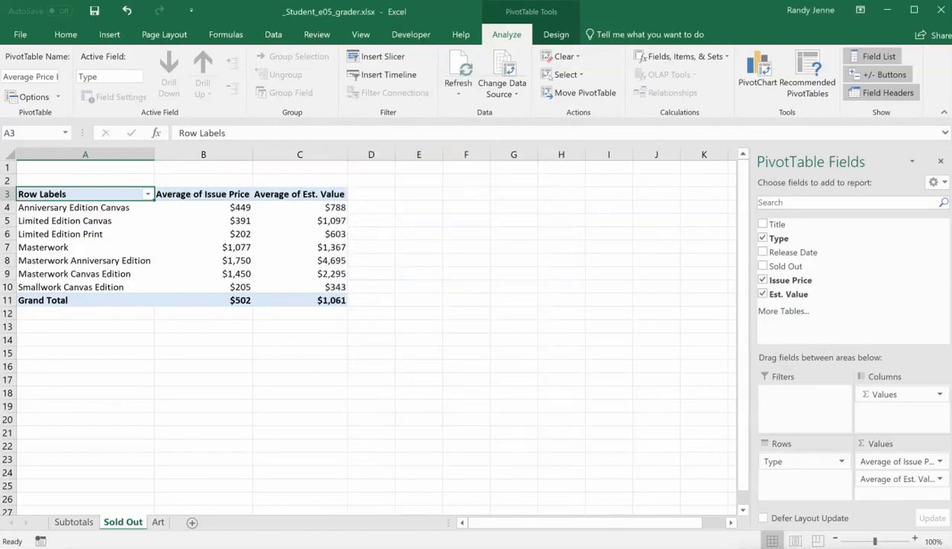
Insert a calculated field named Field1 with the formula =('Est. Value'-'Issue Price')/'Issue Price'
{"action": "left_click", "coordinate": [714, 57]}
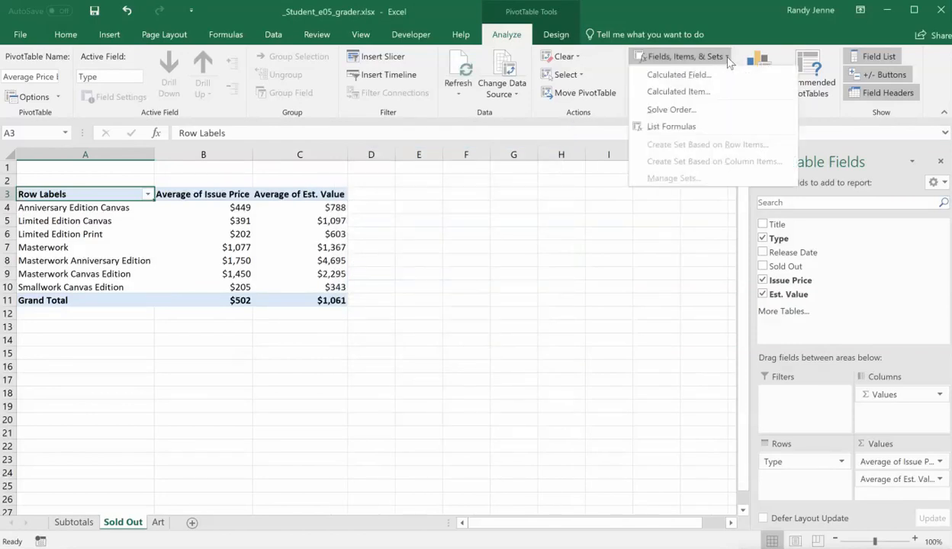
{"action": "left_click", "coordinate": [675, 75]}
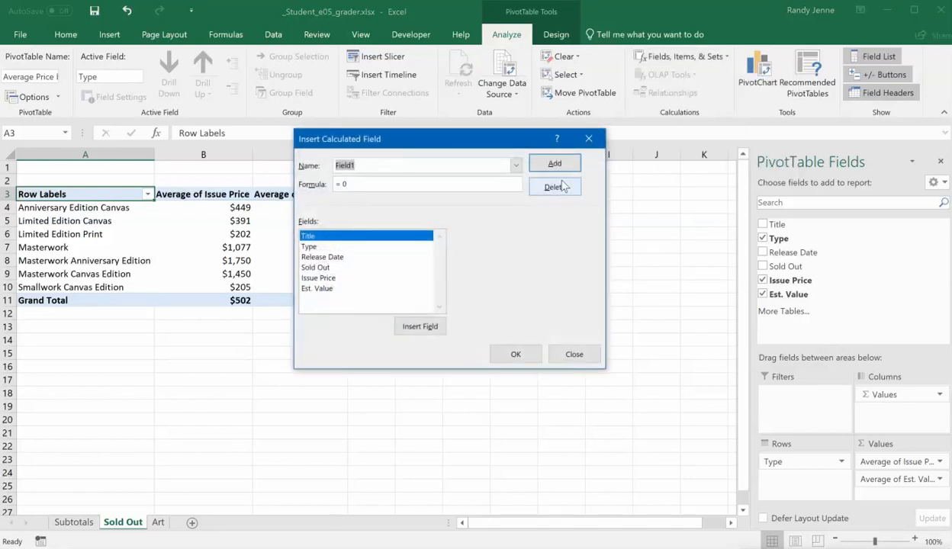
{"action": "left_click", "coordinate": [366, 183]}
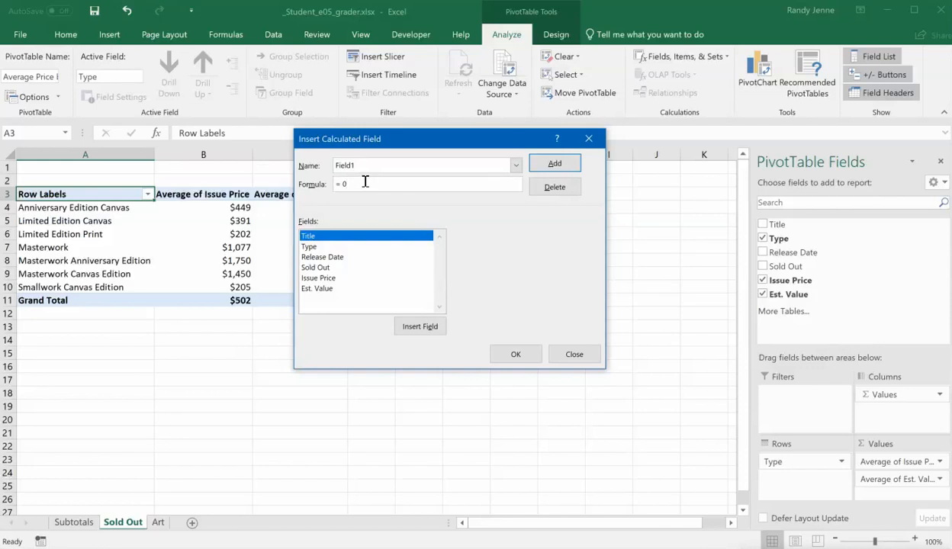
{"action": "key", "text": "BackSpace"}
{"action": "left_click", "coordinate": [324, 289]}
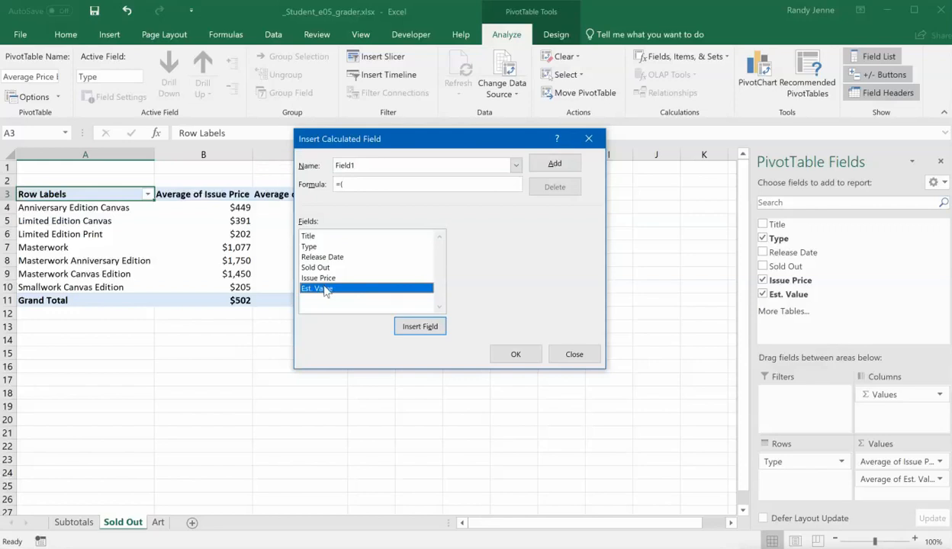
{"action": "double_click", "coordinate": [323, 289]}
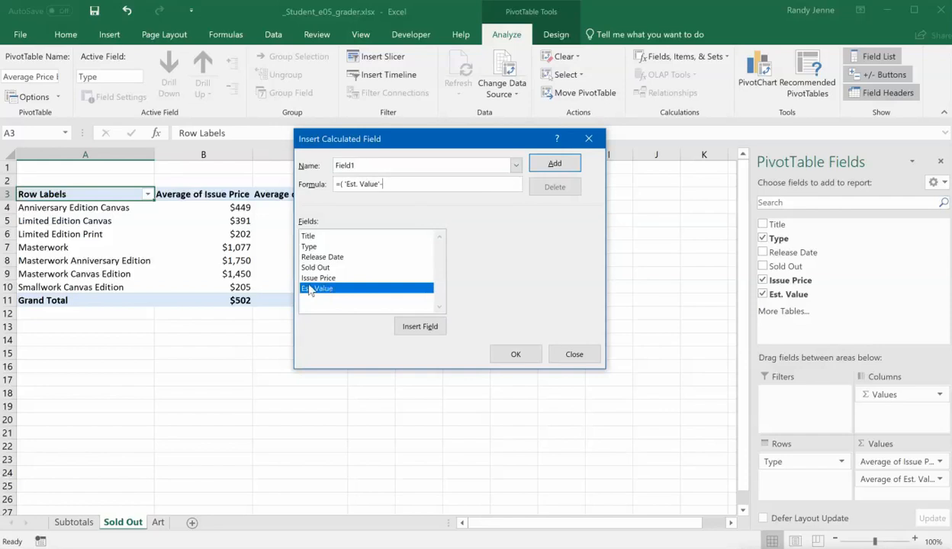
{"action": "double_click", "coordinate": [314, 277]}
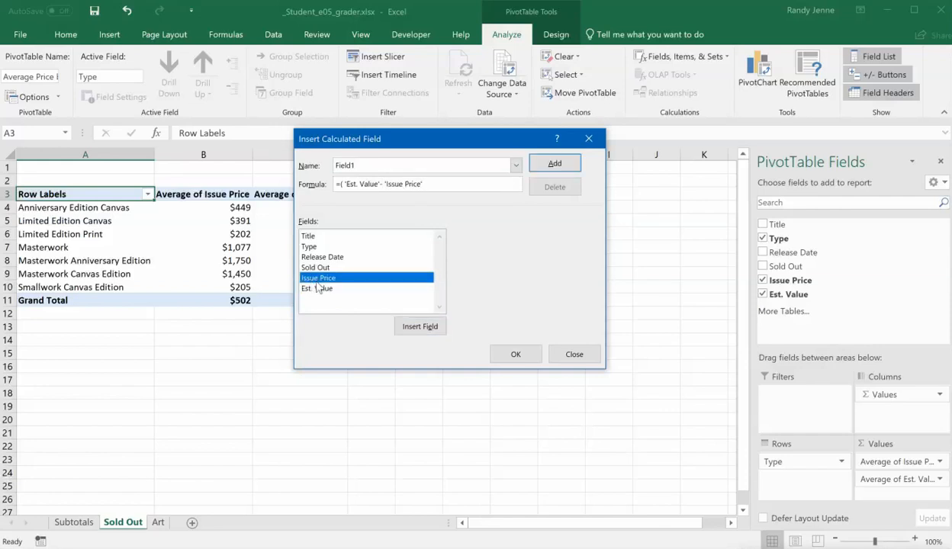
{"action": "type", "text": ")/"}
{"action": "double_click", "coordinate": [319, 279]}
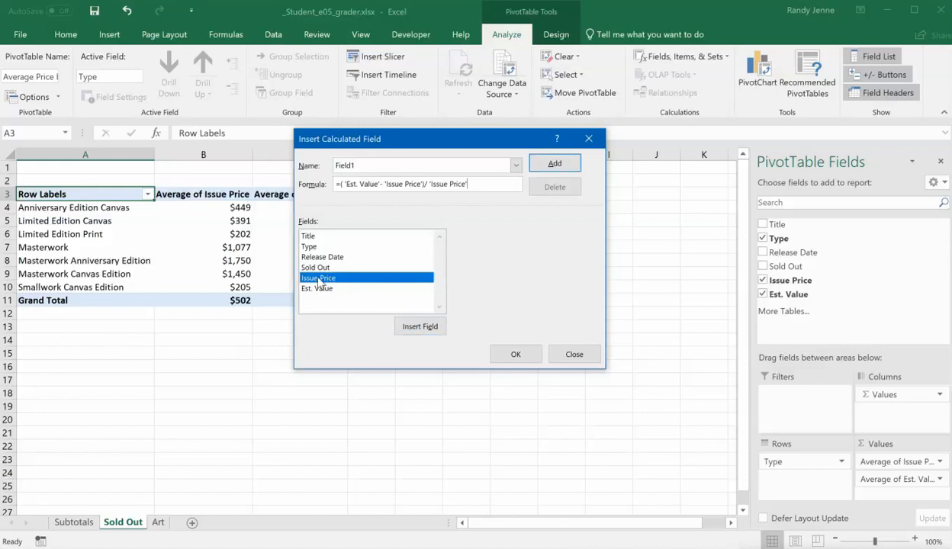
{"action": "left_click", "coordinate": [516, 355]}
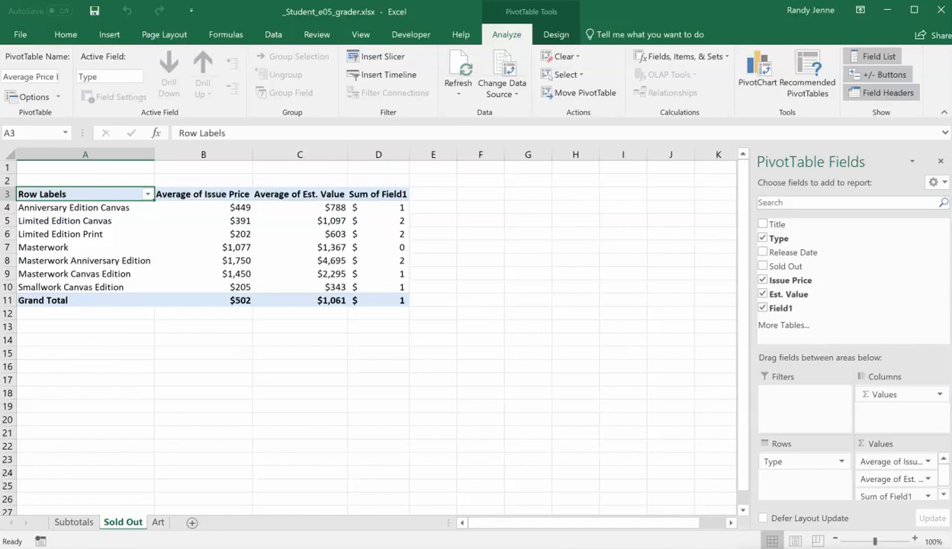
Place the calculated field between the two averaged fields and set its custom name to Percentage Change in Value
{"action": "left_click_drag", "start_coordinate": [878, 496], "coordinate": [882, 480]}
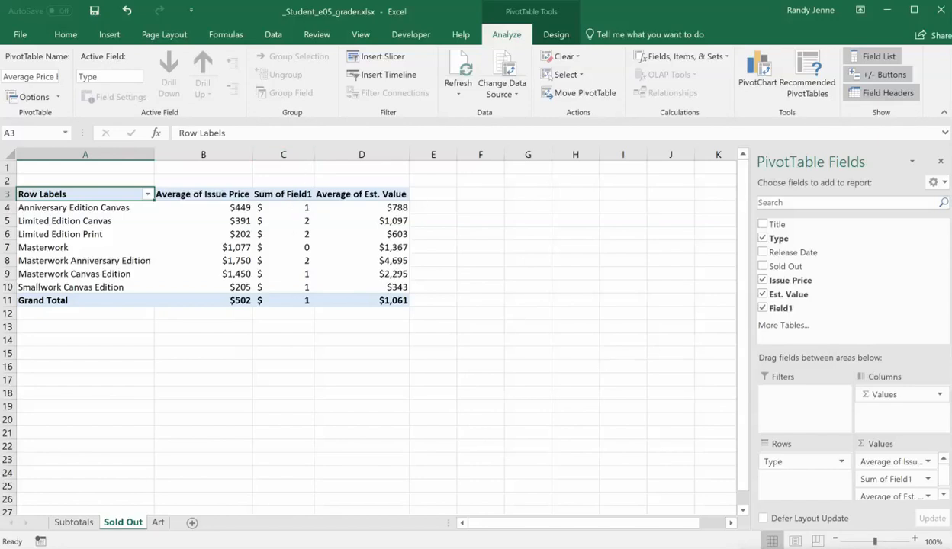
{"action": "left_click", "coordinate": [928, 481]}
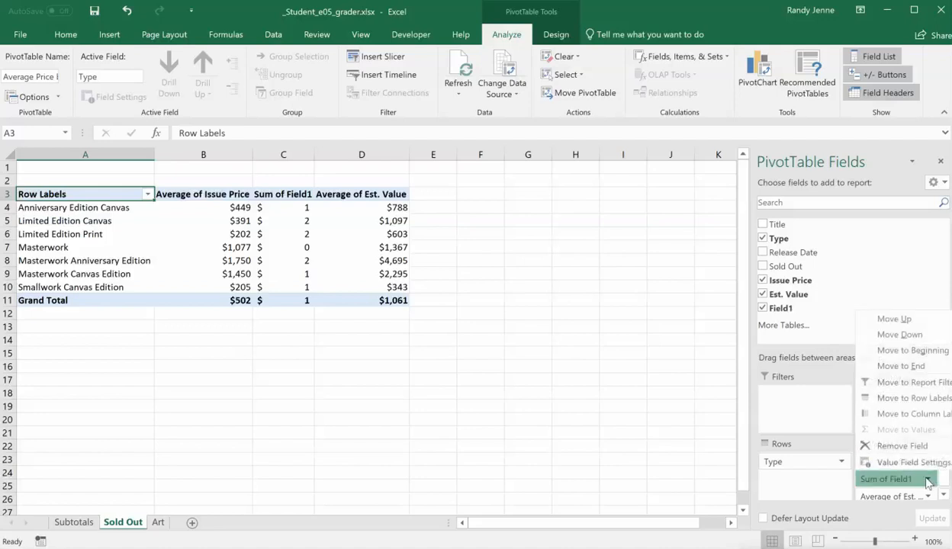
{"action": "left_click", "coordinate": [881, 460]}
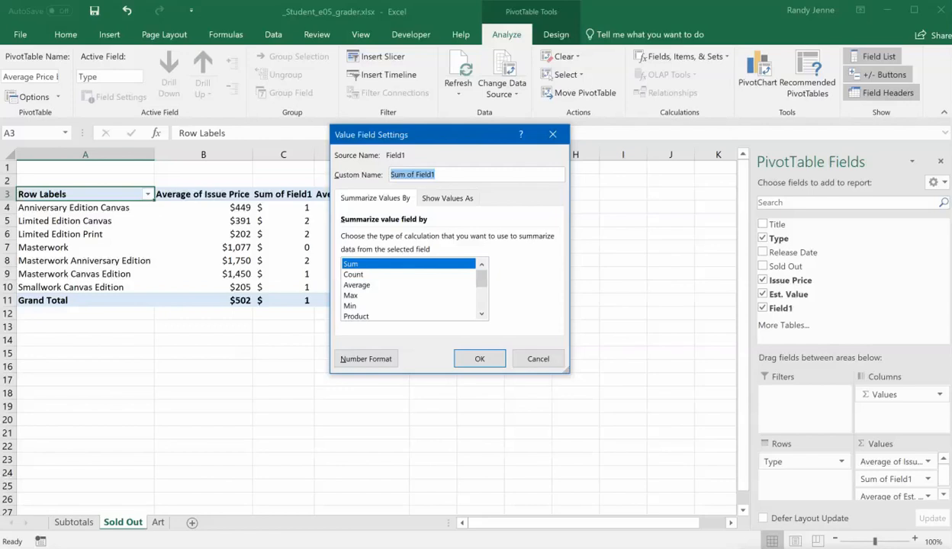
{"action": "left_click", "coordinate": [450, 173]}
{"action": "triple_click", "coordinate": [450, 177]}
{"action": "type", "text": "Percentage Change in Value"}
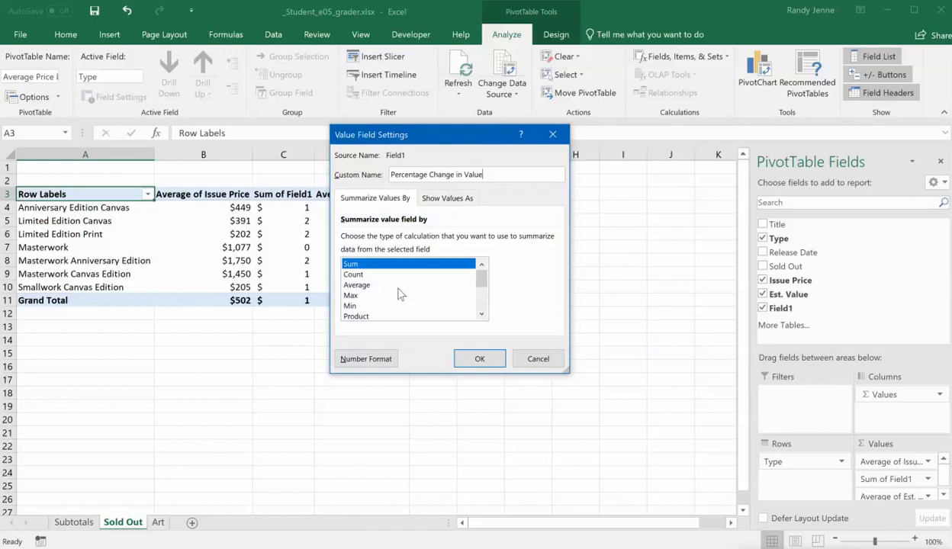
Format the Percentage Change in Value field as Percentage with two decimal places and apply the field settings
{"action": "left_click", "coordinate": [360, 361]}
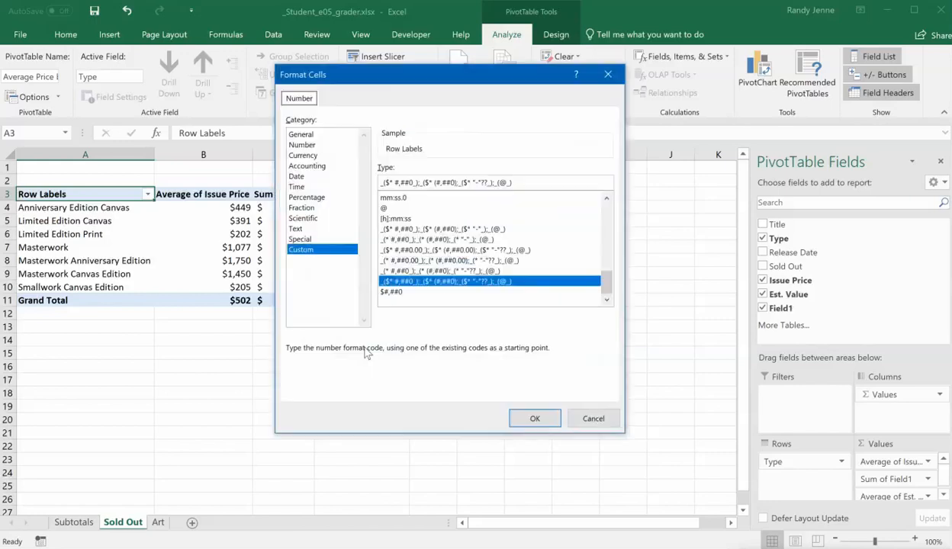
{"action": "left_click", "coordinate": [307, 198]}
{"action": "left_click", "coordinate": [469, 166]}
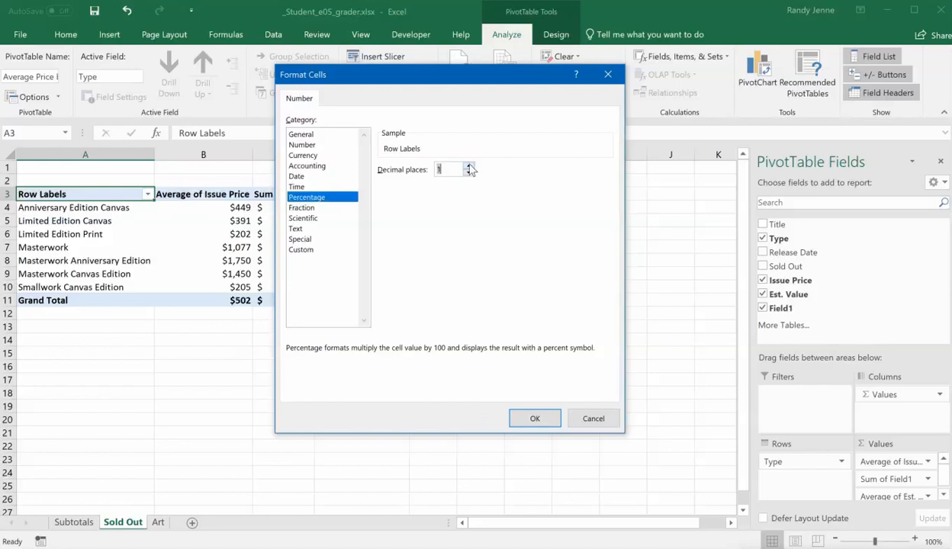
{"action": "left_click", "coordinate": [534, 418]}
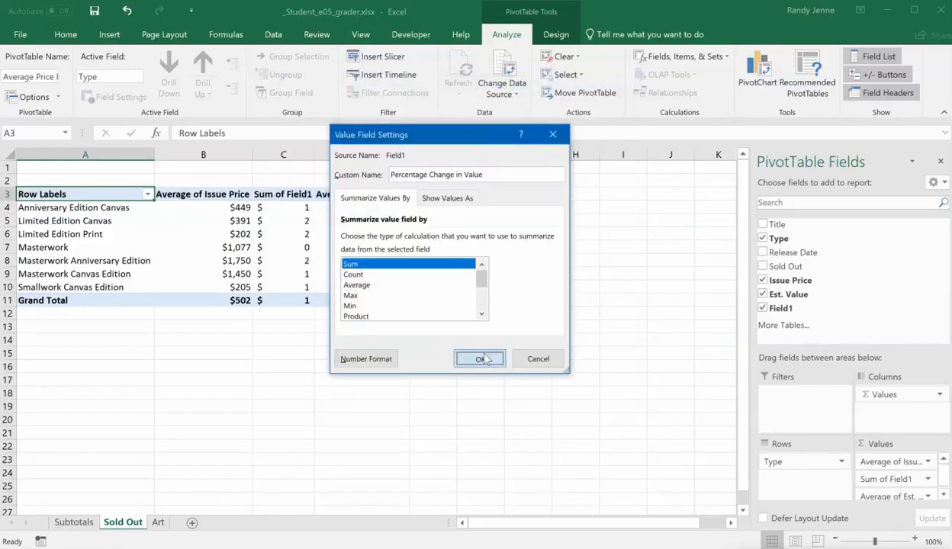
{"action": "left_click", "coordinate": [477, 359]}
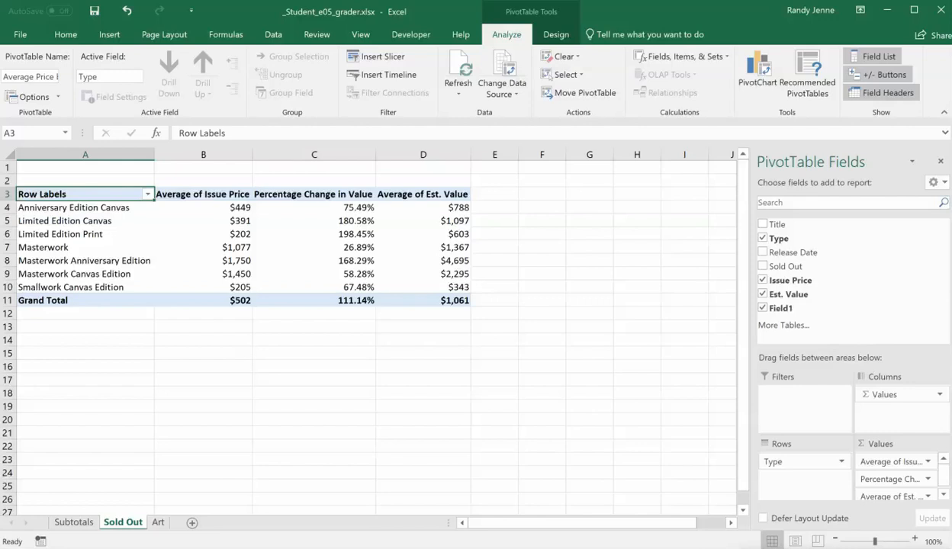
Add Sold Out as a report filter and filter the PivotTable to Yes
{"action": "left_click_drag", "start_coordinate": [782, 266], "coordinate": [788, 395]}
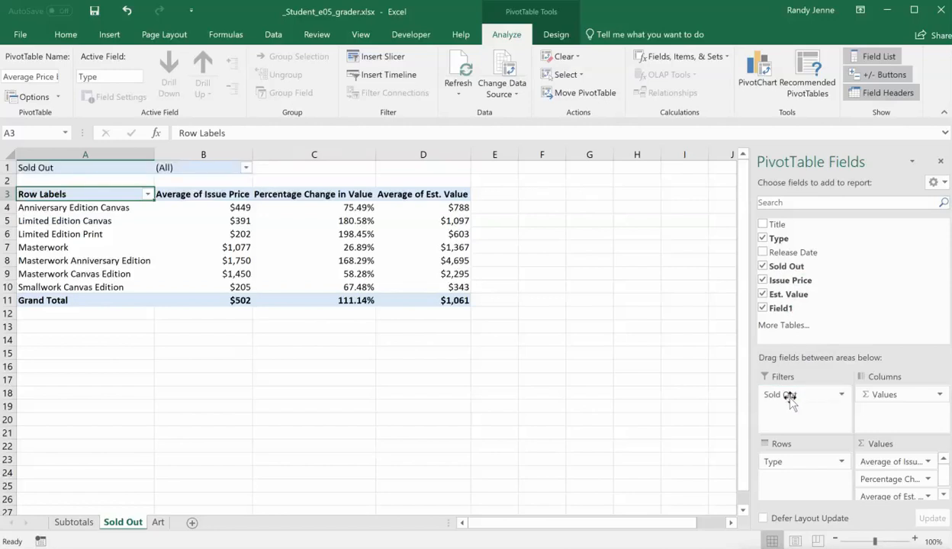
{"action": "left_click", "coordinate": [246, 169]}
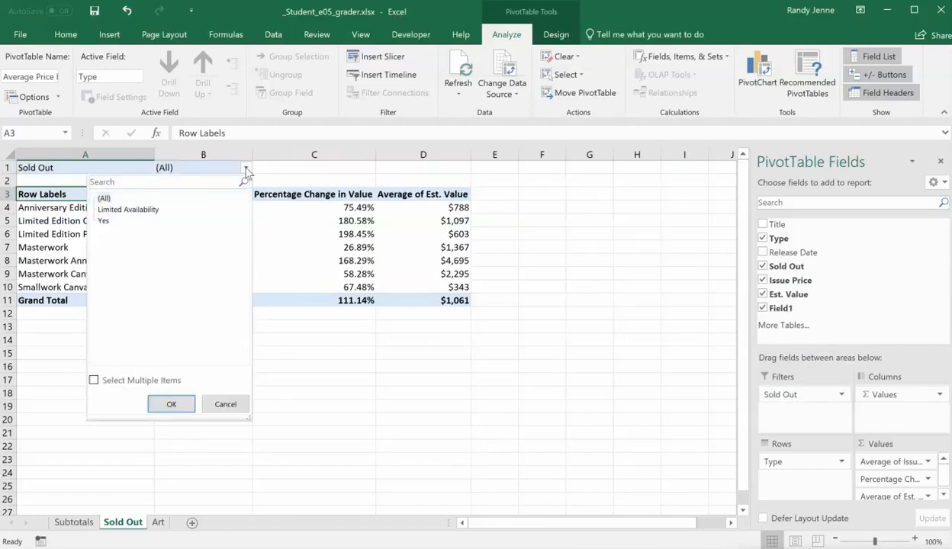
{"action": "left_click", "coordinate": [104, 222]}
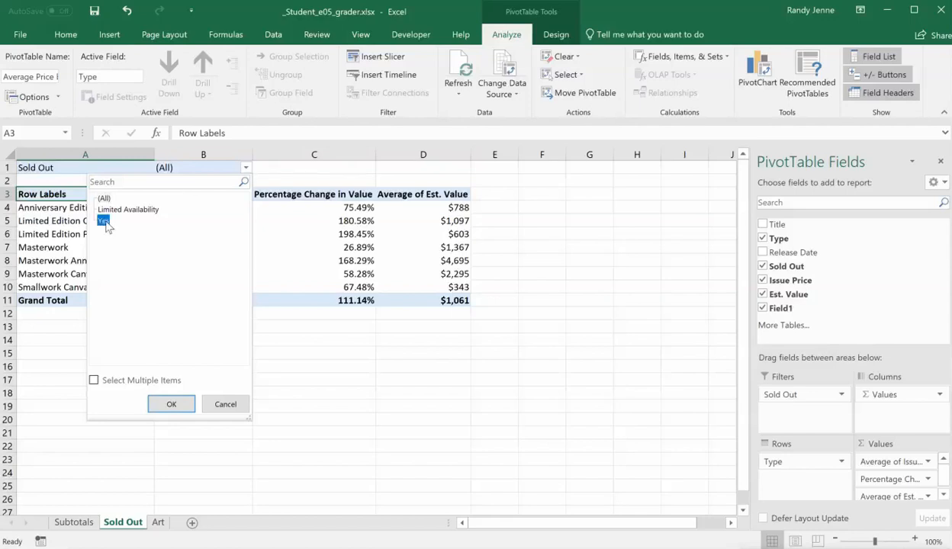
{"action": "left_click", "coordinate": [178, 405]}
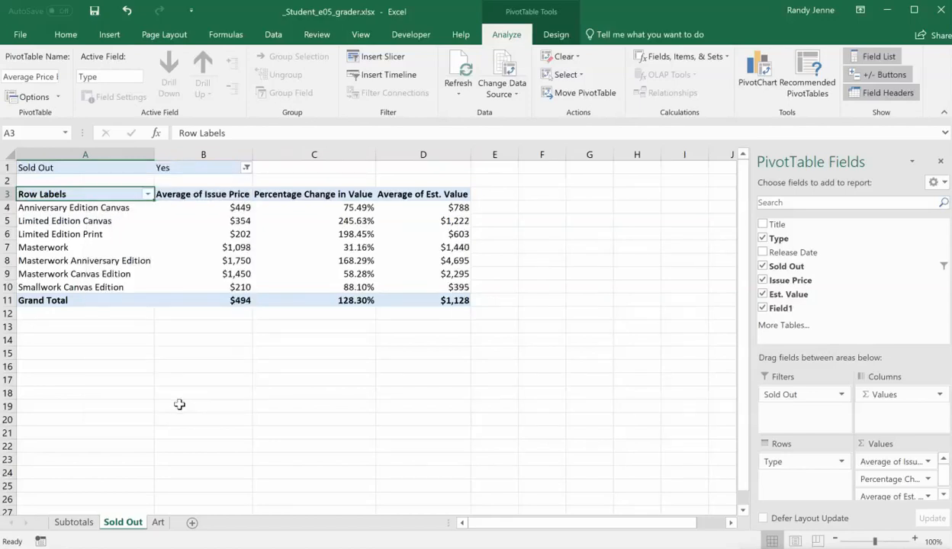